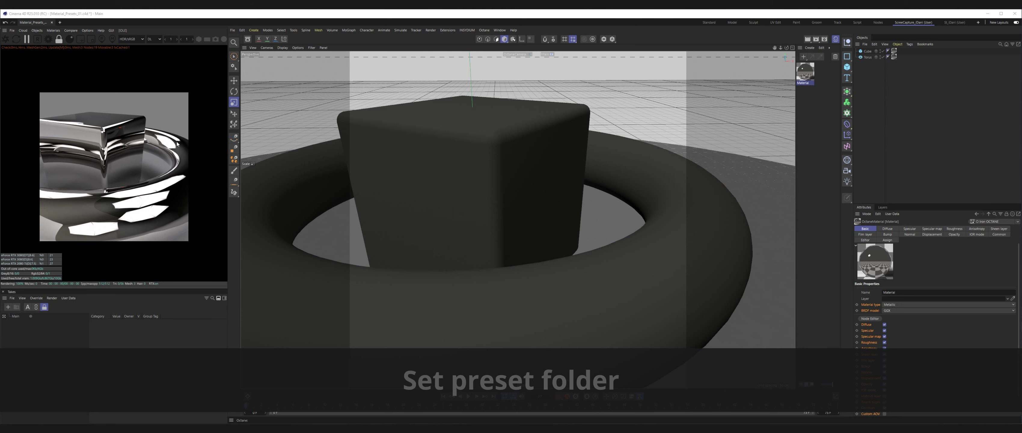
# Open the program preferences and close them again
pyautogui.click(242, 31)
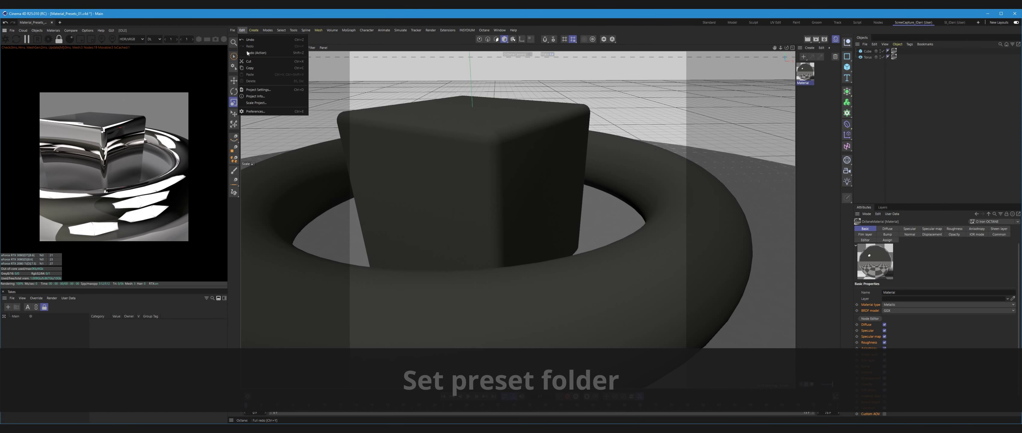
pyautogui.click(255, 112)
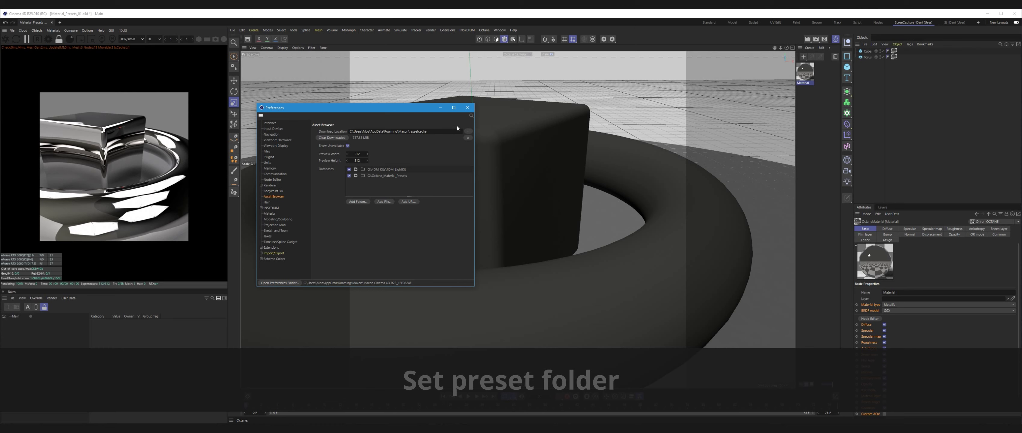
pyautogui.click(467, 108)
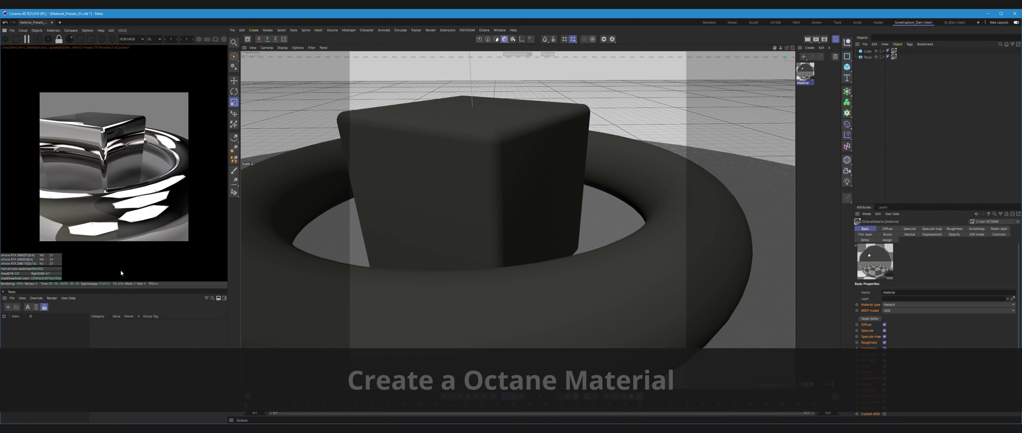
# Create an Octane Diffuse Material, assign it to Cube and Torus, and restart the live render
pyautogui.click(54, 32)
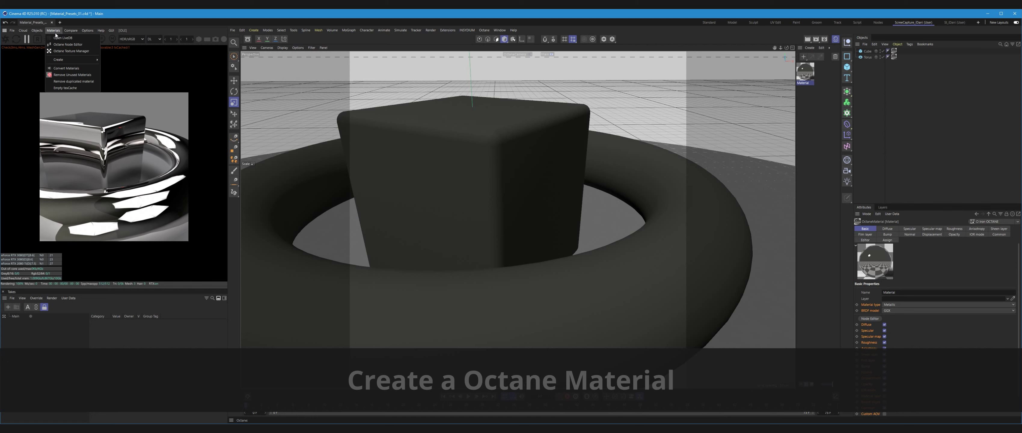
pyautogui.moveTo(70, 59)
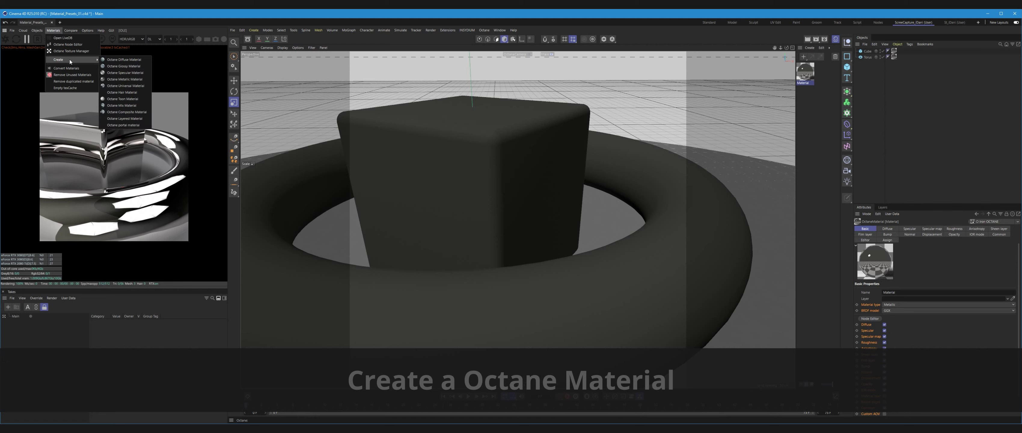
pyautogui.click(113, 64)
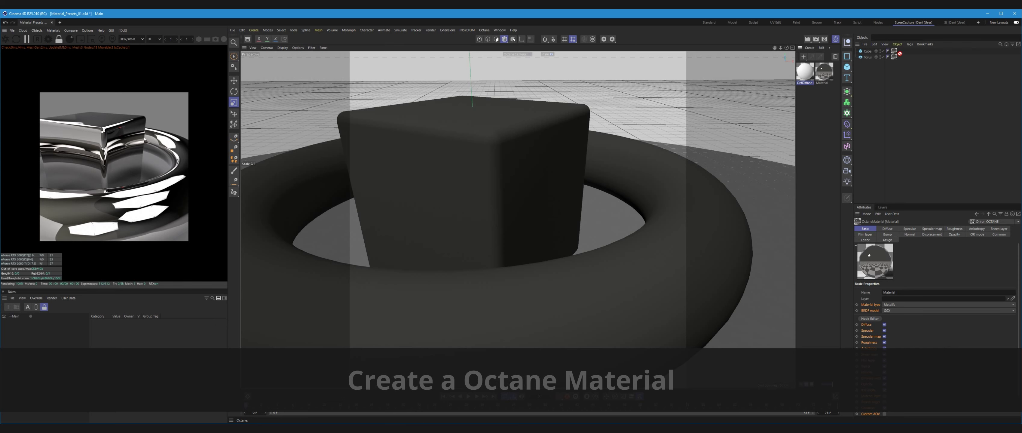
pyautogui.moveTo(896, 52); pyautogui.dragTo(894, 54)
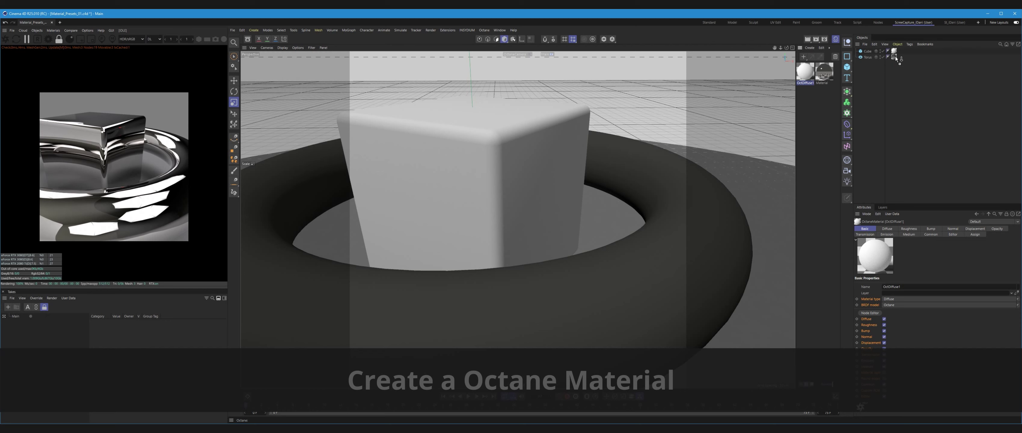
pyautogui.moveTo(801, 76); pyautogui.dragTo(895, 57)
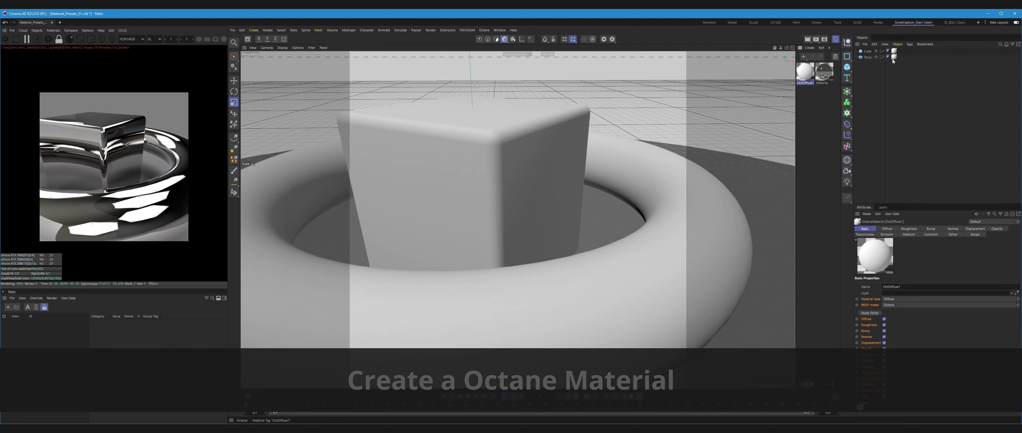
pyautogui.click(5, 39)
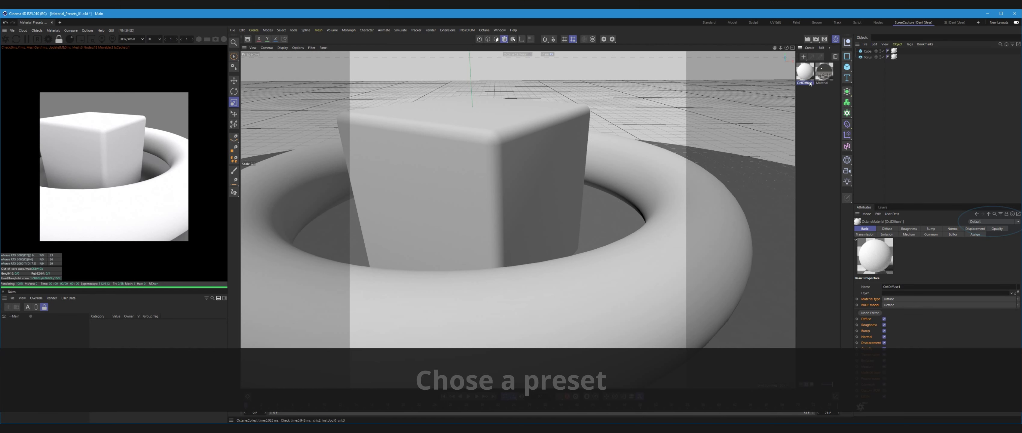
# Switch the material to the Brass preset, then to the Titanium preset
pyautogui.click(1017, 222)
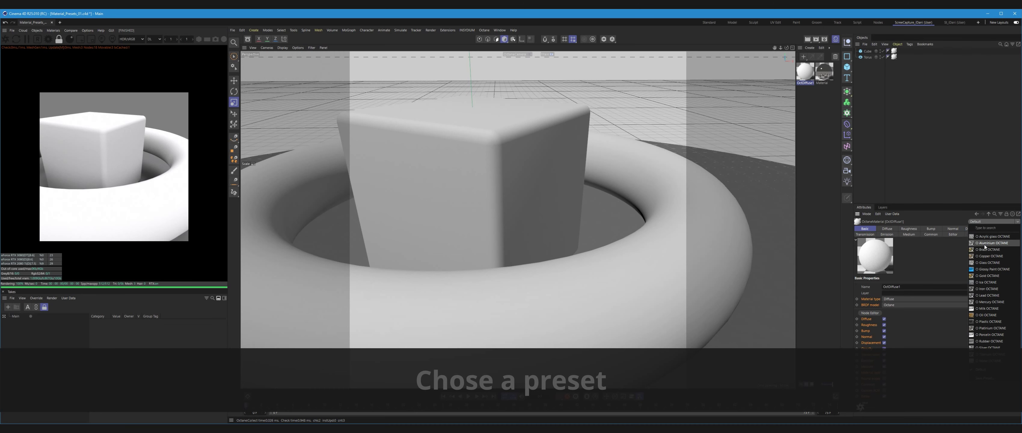
pyautogui.click(981, 250)
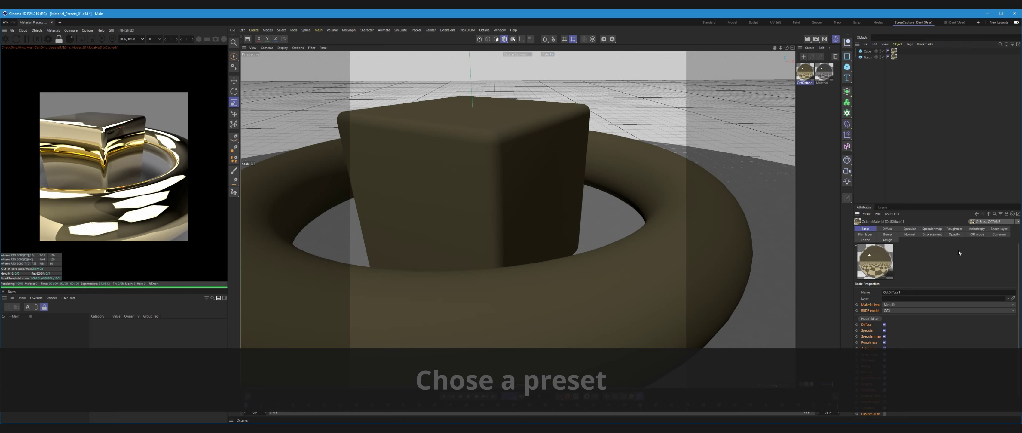
pyautogui.click(1017, 222)
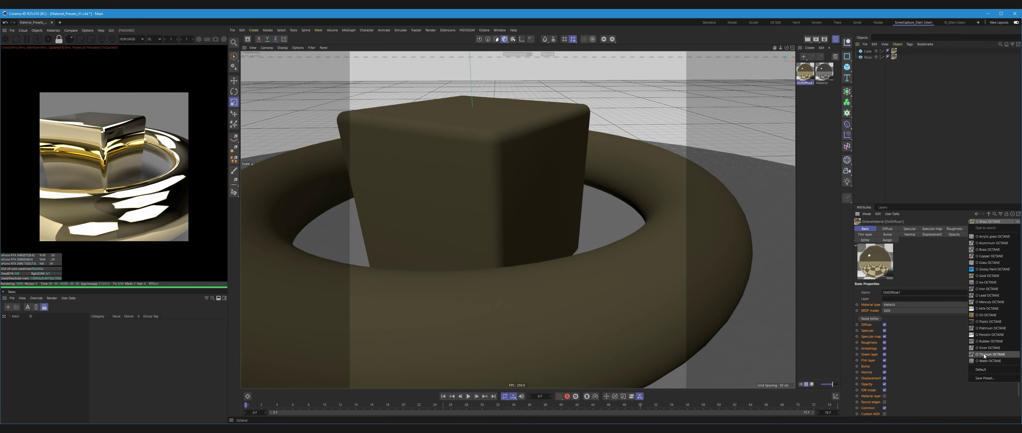
pyautogui.click(984, 355)
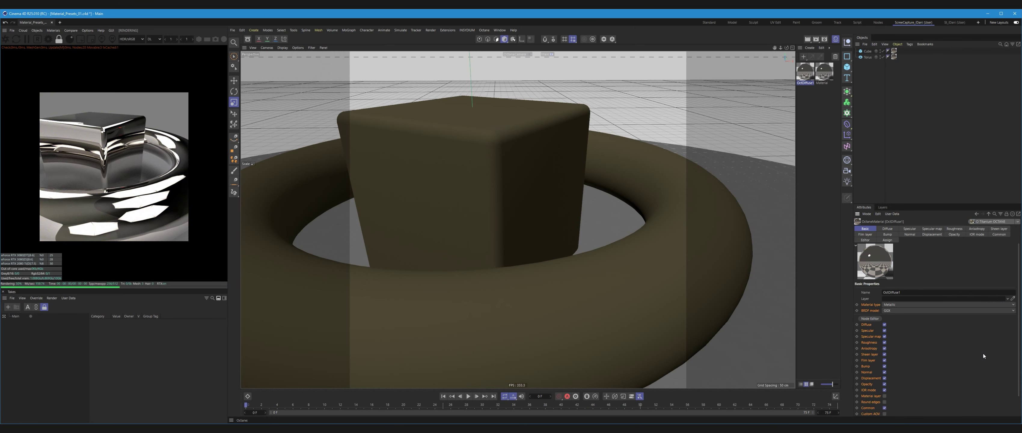
# Try the Oil preset, settle on Iron OCTANE, and bring up the thumbnail preset browser
pyautogui.click(1016, 223)
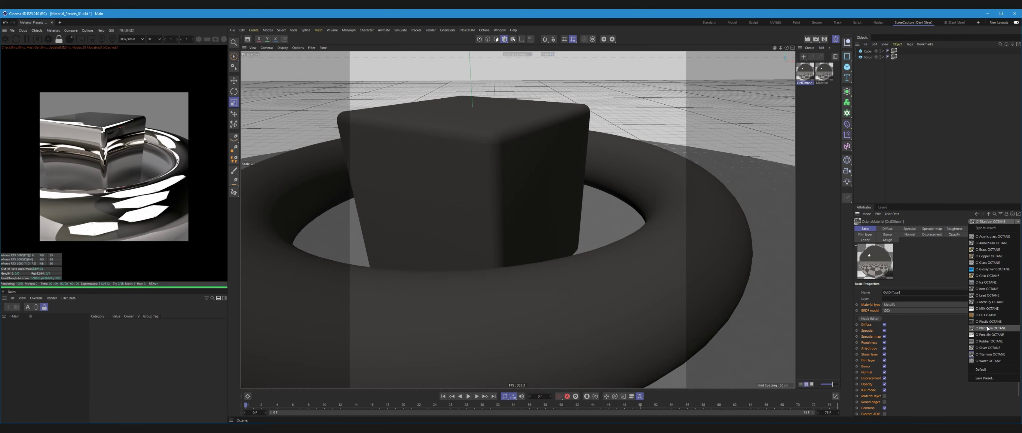
pyautogui.click(981, 315)
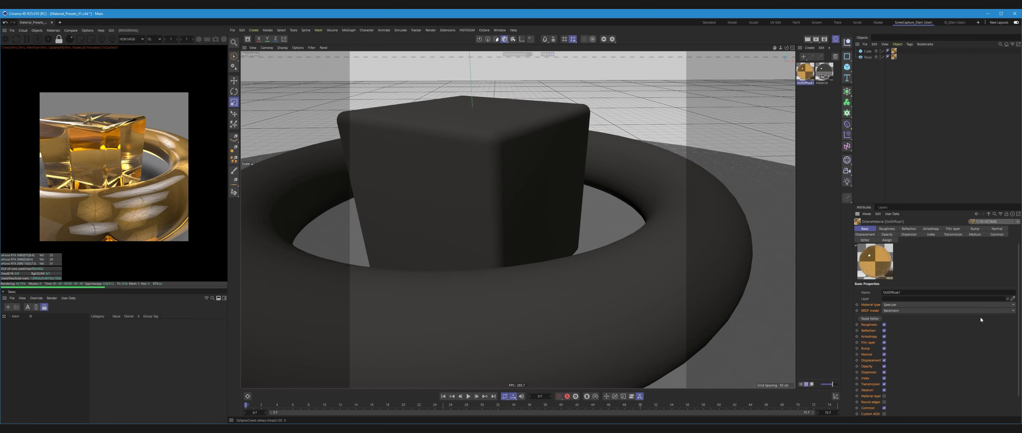
pyautogui.click(1017, 224)
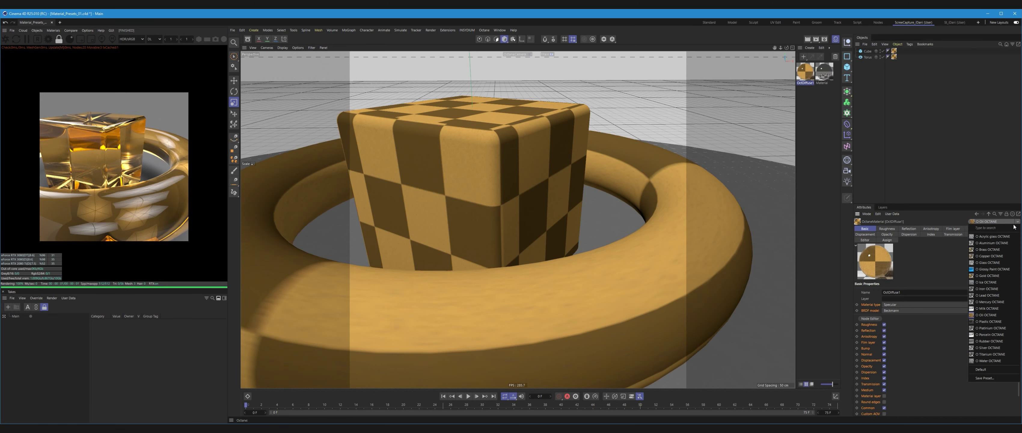
pyautogui.click(984, 290)
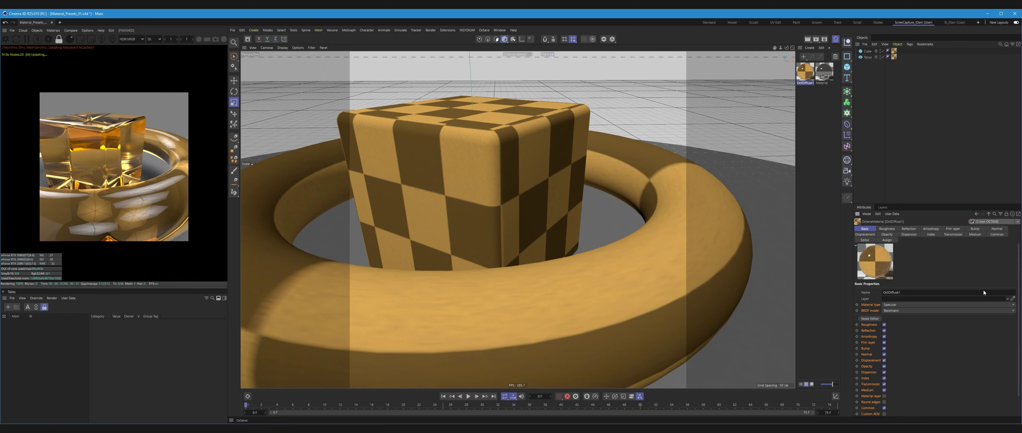
pyautogui.click(972, 222)
# Enlarge the preset browser's thumbnails and load the Glass OCTANE preset into the material
pyautogui.moveTo(992, 108); pyautogui.dragTo(787, 85)
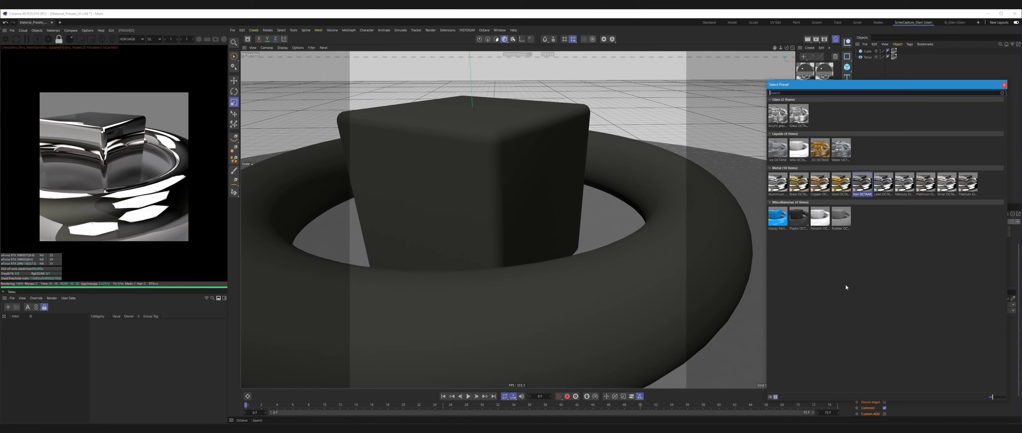
pyautogui.moveTo(991, 397); pyautogui.dragTo(992, 397)
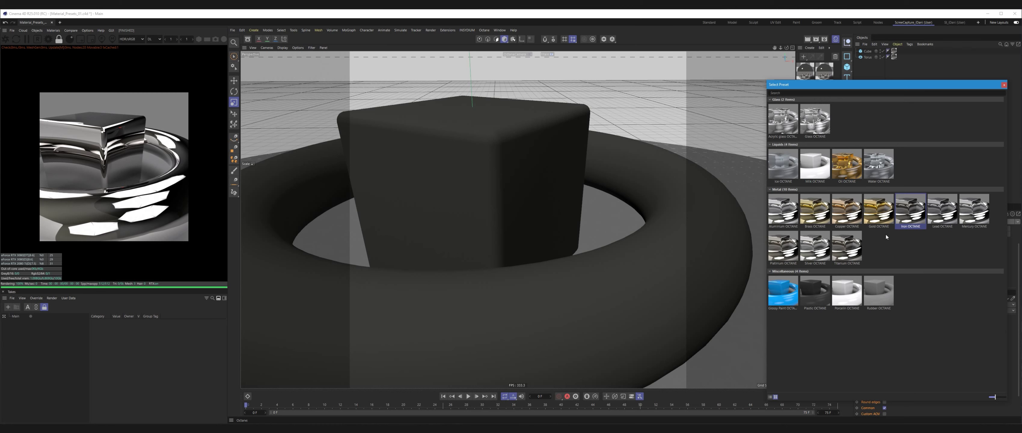
pyautogui.click(820, 127)
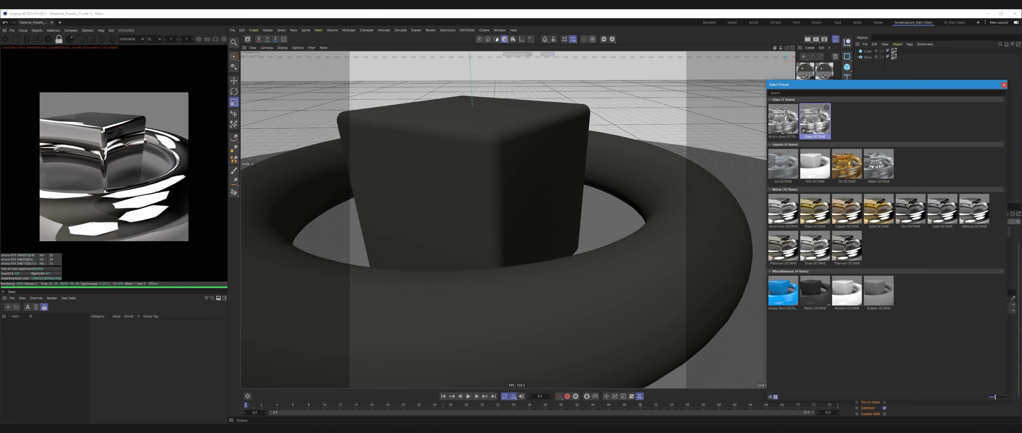
pyautogui.doubleClick(820, 127)
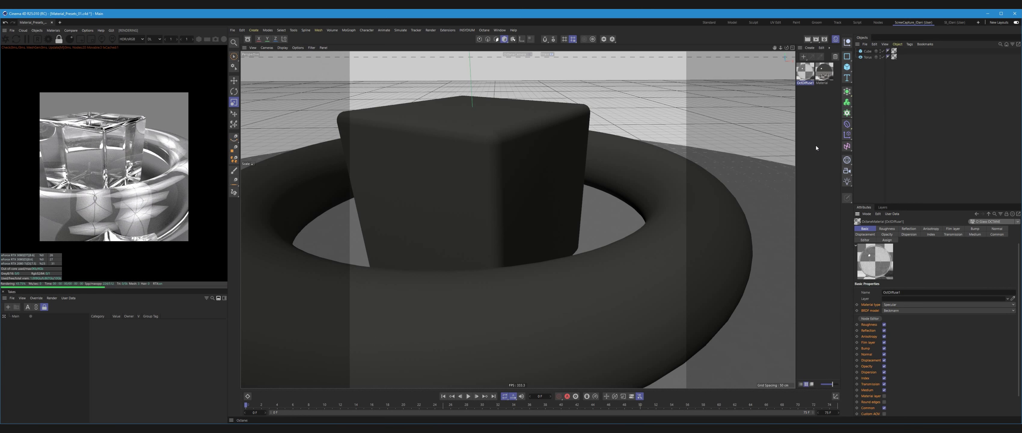
# Try Glossy Paint OCTANE, switch to Platinum OCTANE, and open the material's Node Editor
pyautogui.click(1017, 222)
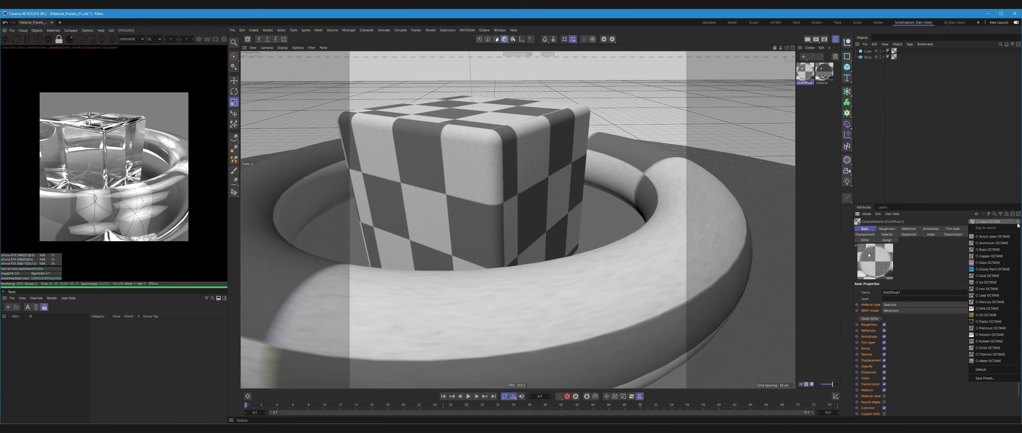
pyautogui.click(991, 269)
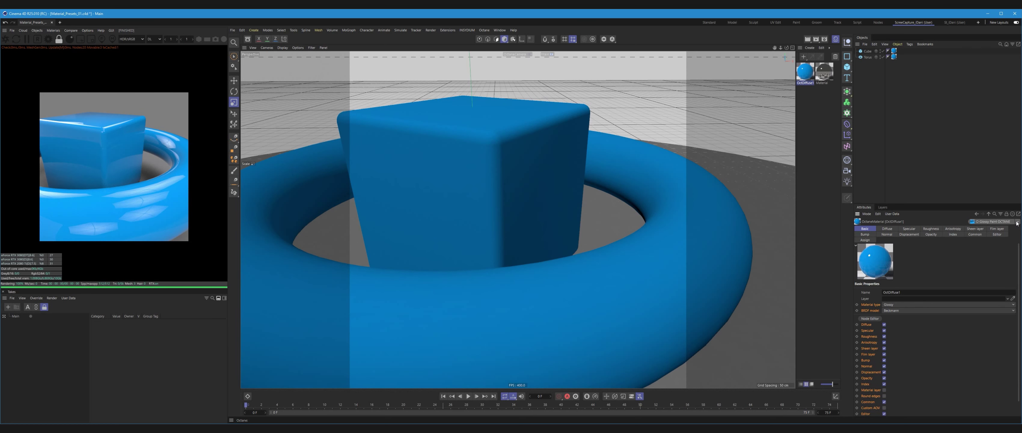
pyautogui.click(1017, 222)
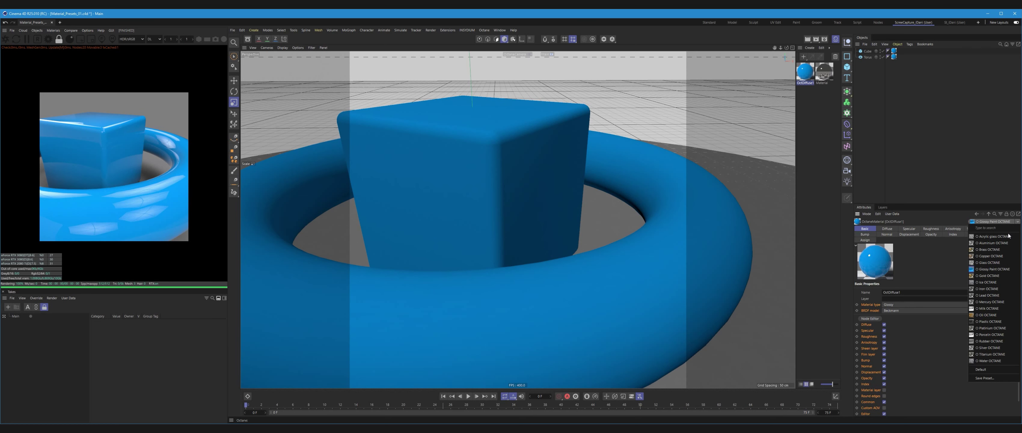
pyautogui.click(989, 329)
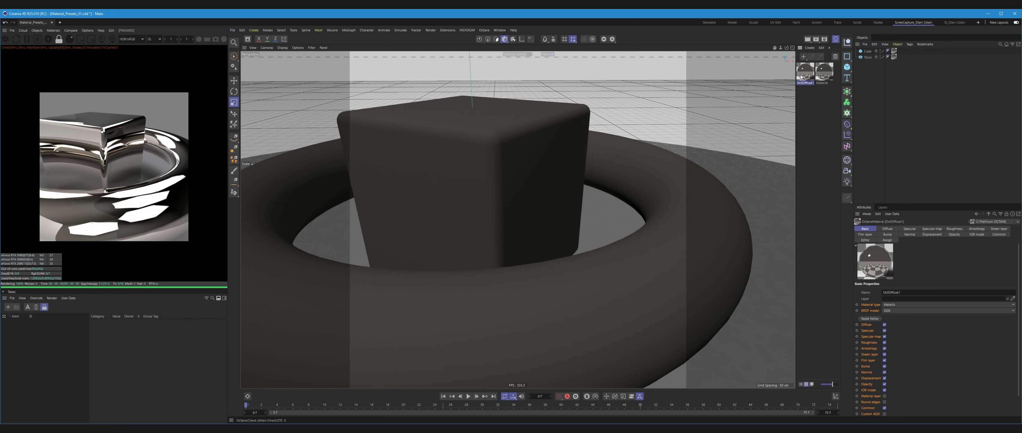
pyautogui.click(869, 318)
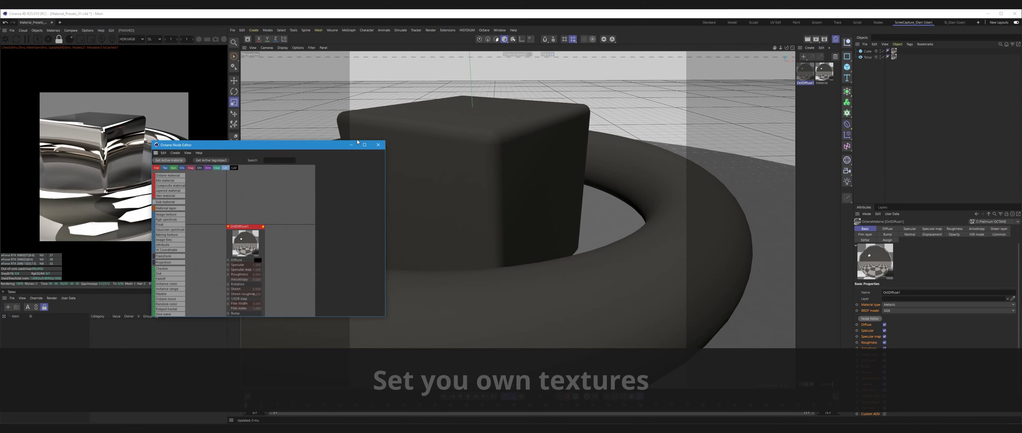
# Enlarge the Node Editor and bring in grungy_gloss.jpg as an image texture for Roughness
pyautogui.moveTo(357, 142); pyautogui.dragTo(424, 118)
pyautogui.moveTo(452, 295); pyautogui.dragTo(637, 373)
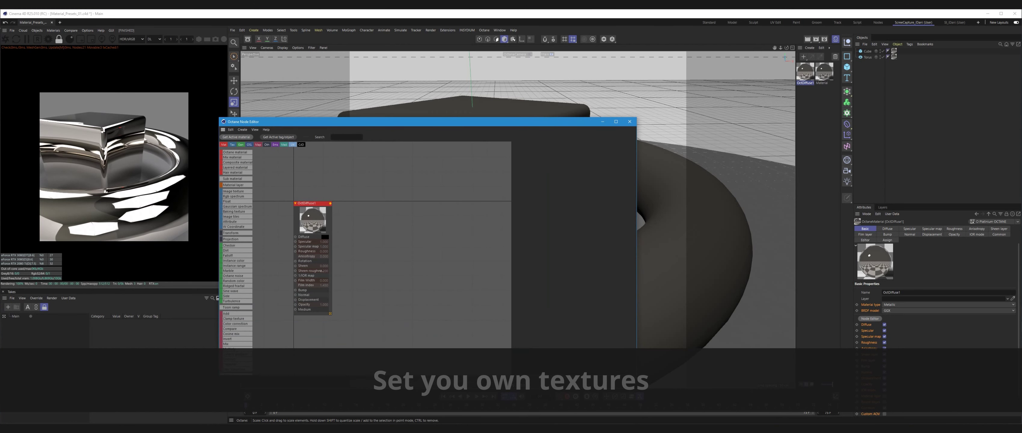
pyautogui.moveTo(303, 206); pyautogui.dragTo(453, 218)
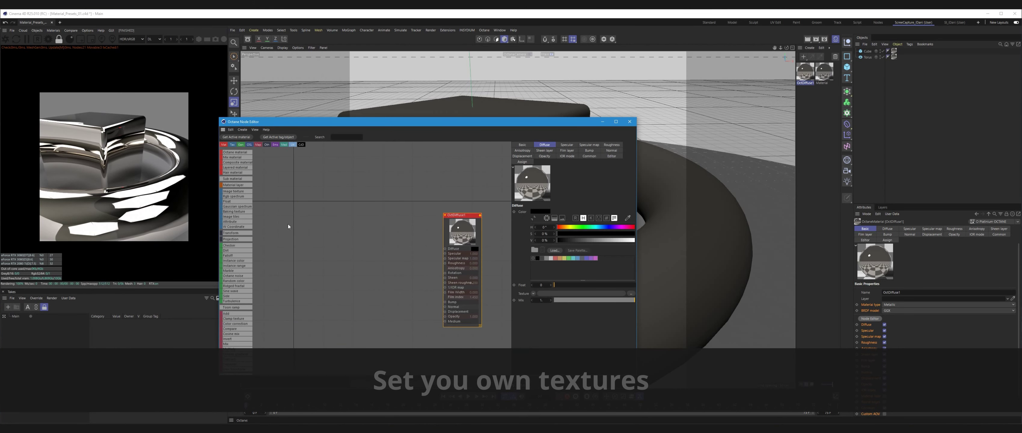
pyautogui.moveTo(37, 275)
pyautogui.mouseDown()
pyautogui.moveTo(330, 256)
pyautogui.moveTo(410, 270)
pyautogui.moveTo(445, 262)
pyautogui.mouseUp()
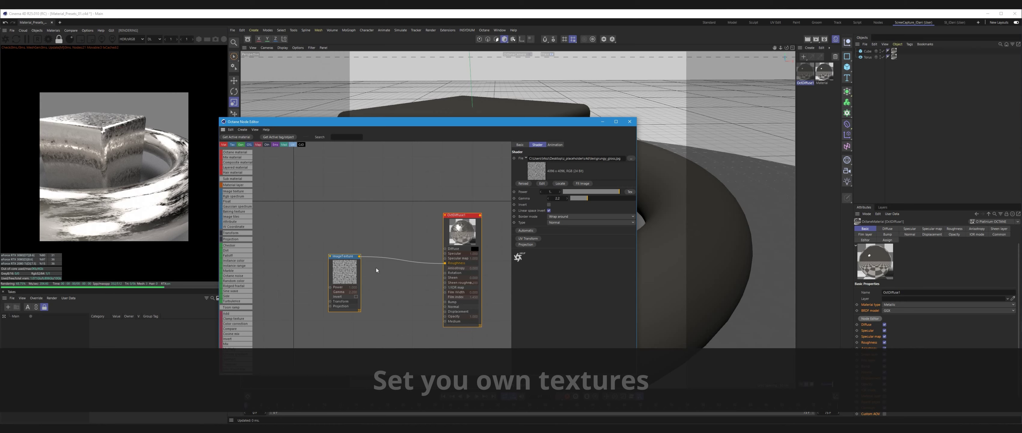
# Add Transform and Box Texture Projection nodes, scaling the texture to 2.015338 on X, Y and Z
pyautogui.click(528, 239)
pyautogui.click(526, 244)
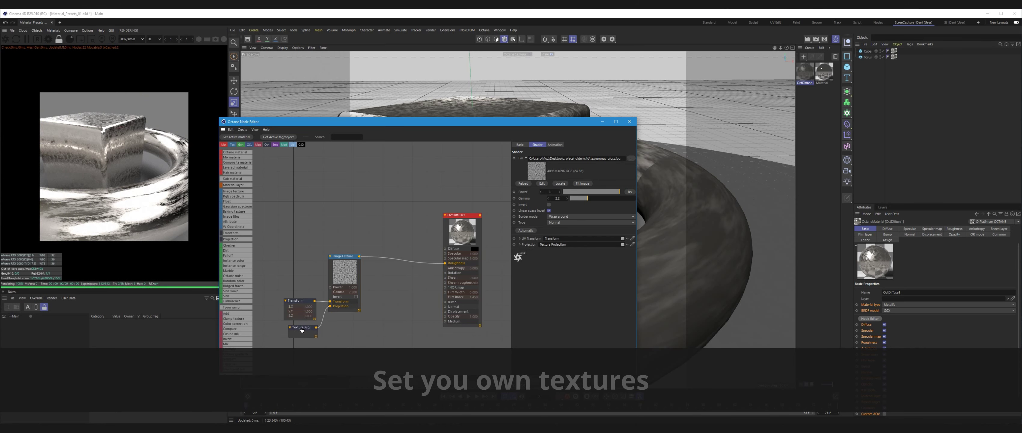
pyautogui.click(302, 329)
pyautogui.click(567, 158)
pyautogui.click(556, 184)
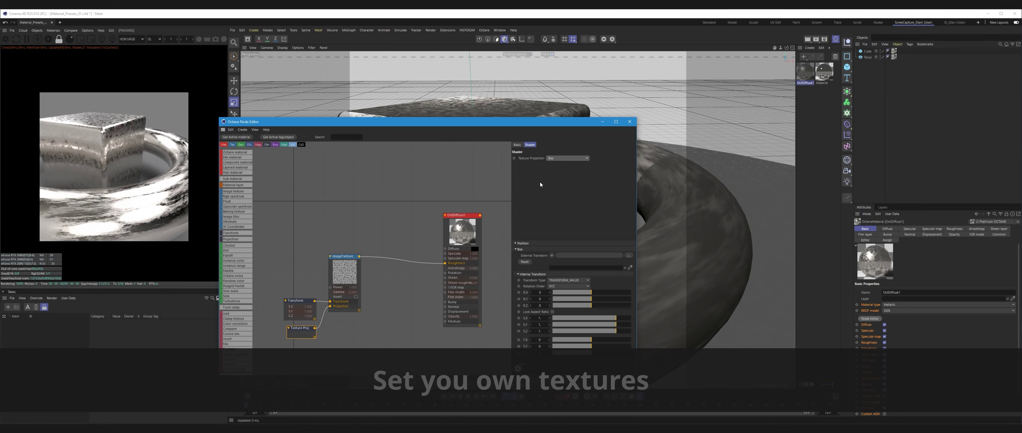
pyautogui.click(296, 301)
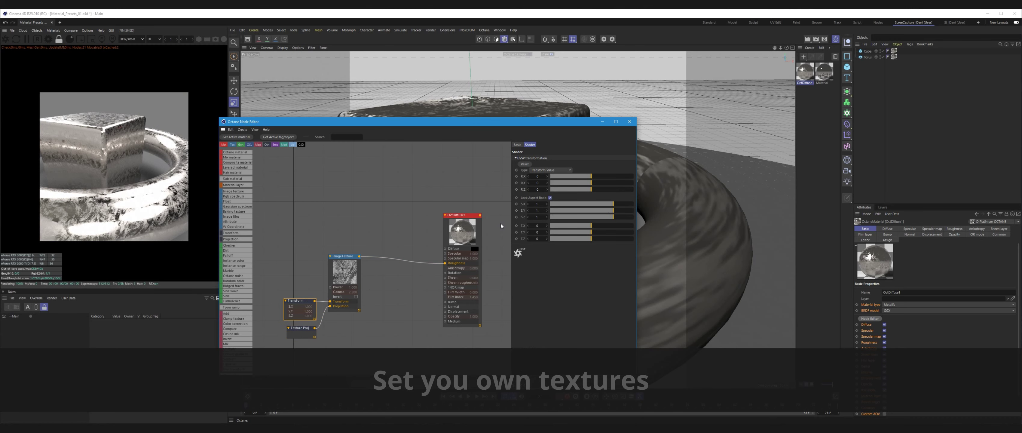
pyautogui.moveTo(613, 204); pyautogui.dragTo(620, 204)
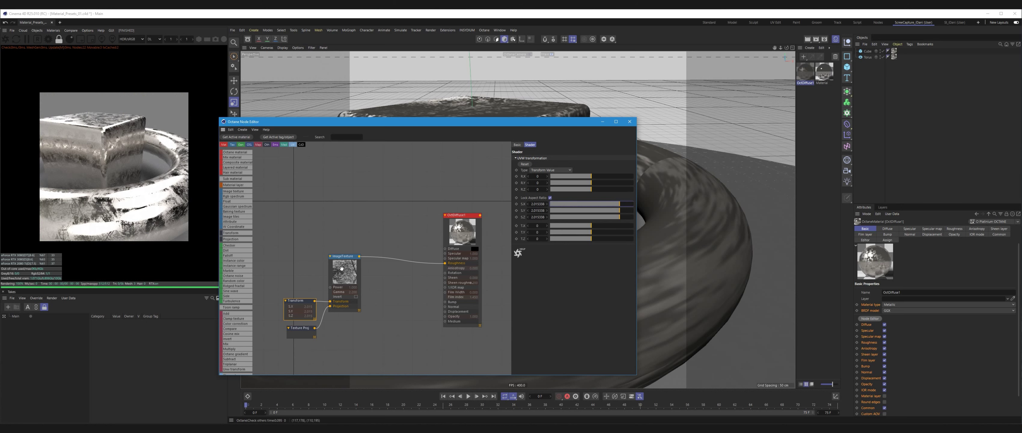
# Insert an Octane Gradient between the ImageTexture and Roughness, and expand its knot controls
pyautogui.moveTo(241, 354); pyautogui.dragTo(260, 348)
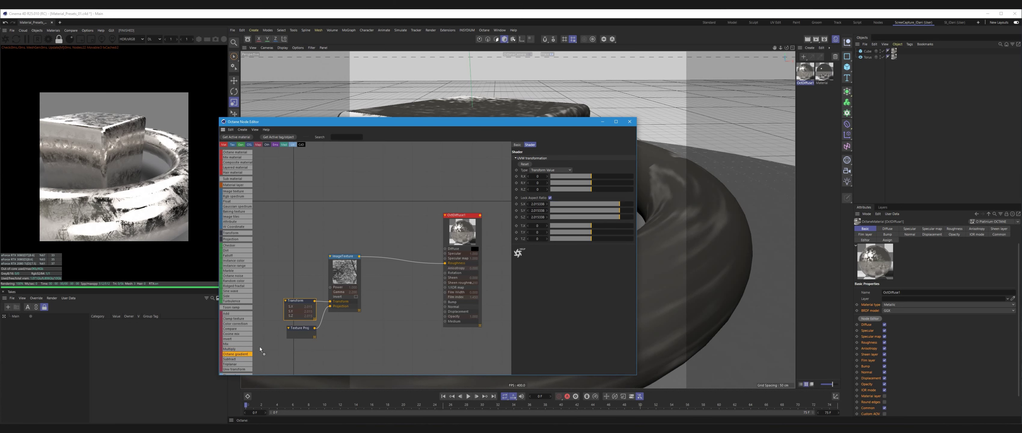
pyautogui.moveTo(403, 263); pyautogui.dragTo(404, 264)
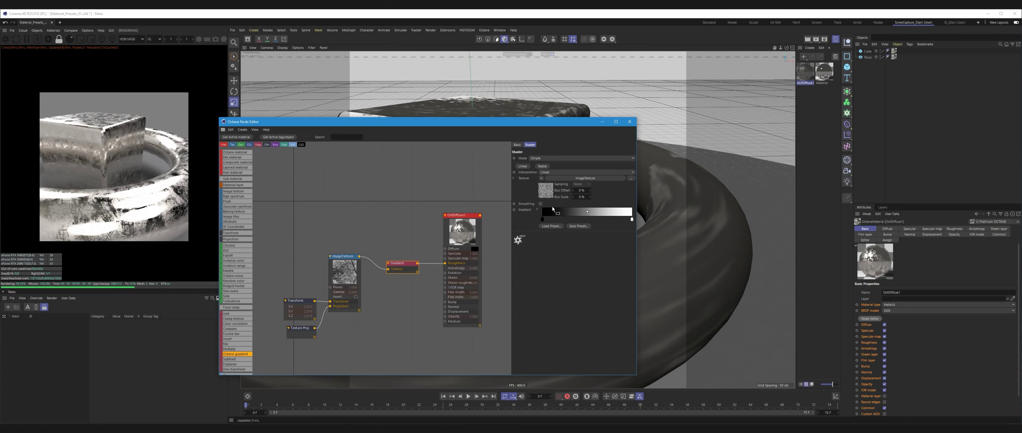
pyautogui.click(537, 210)
# Set the gradient's left knot to 31% and right knot to 70%, then close the Node Editor
pyautogui.moveTo(568, 273); pyautogui.dragTo(594, 274)
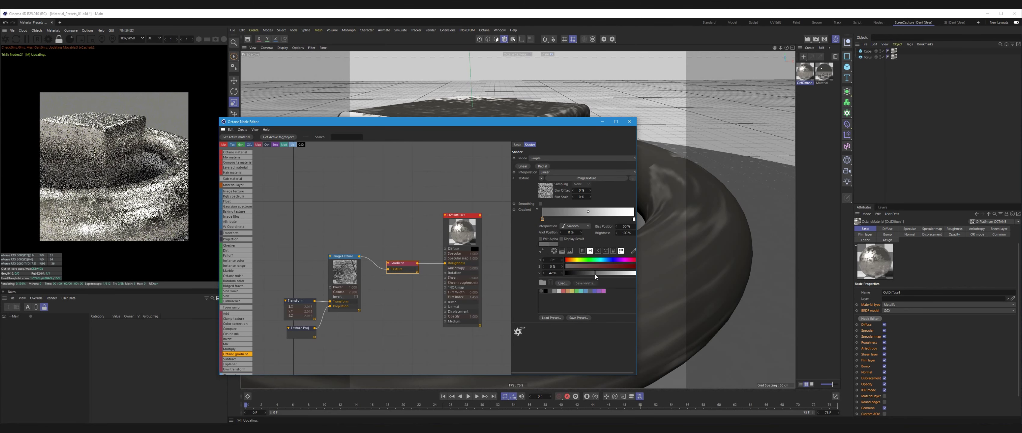
pyautogui.click(633, 218)
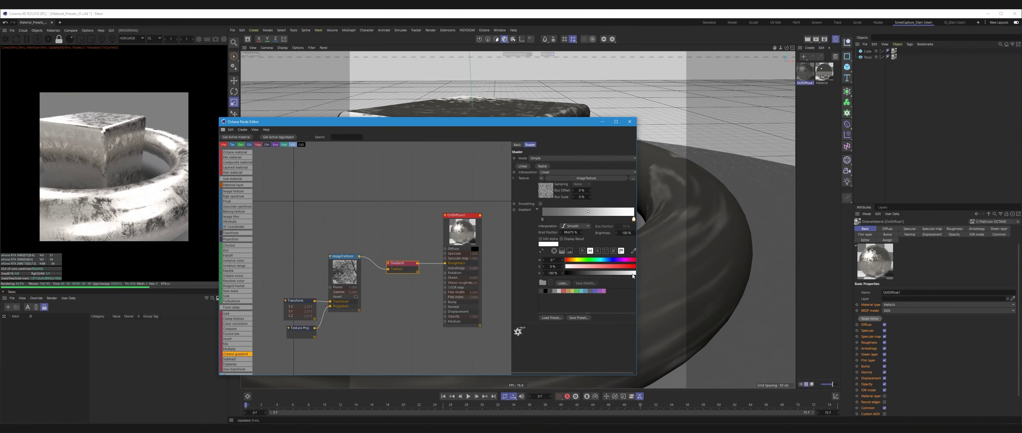
pyautogui.moveTo(632, 274); pyautogui.dragTo(622, 276)
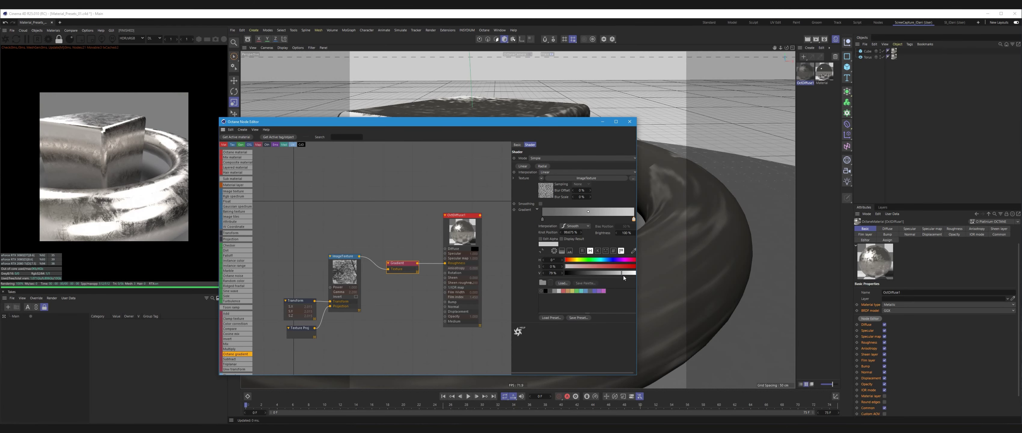
pyautogui.moveTo(623, 276); pyautogui.dragTo(618, 276)
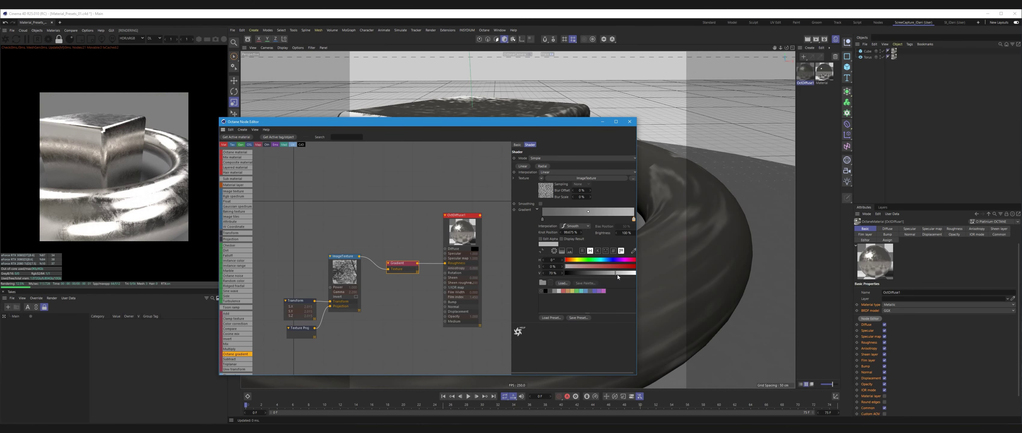
pyautogui.click(629, 121)
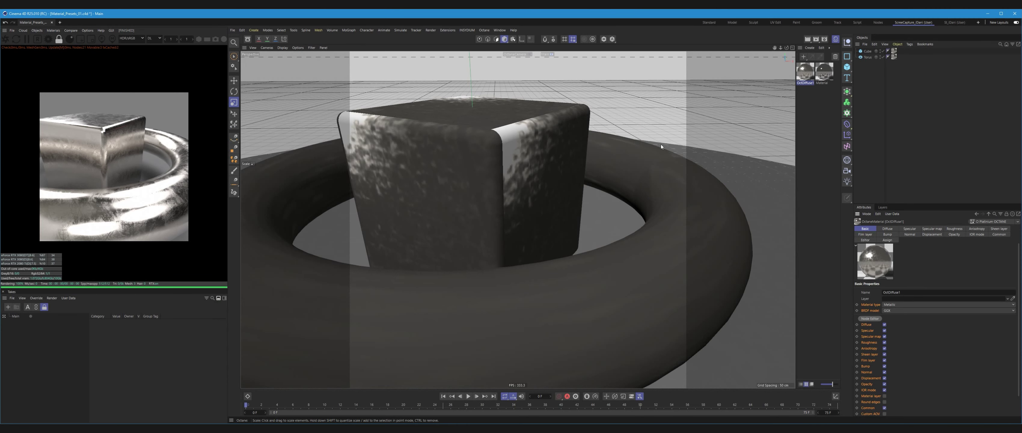
# Apply the Aluminium OCTANE preset and show the material's complex IOR values
pyautogui.click(1018, 221)
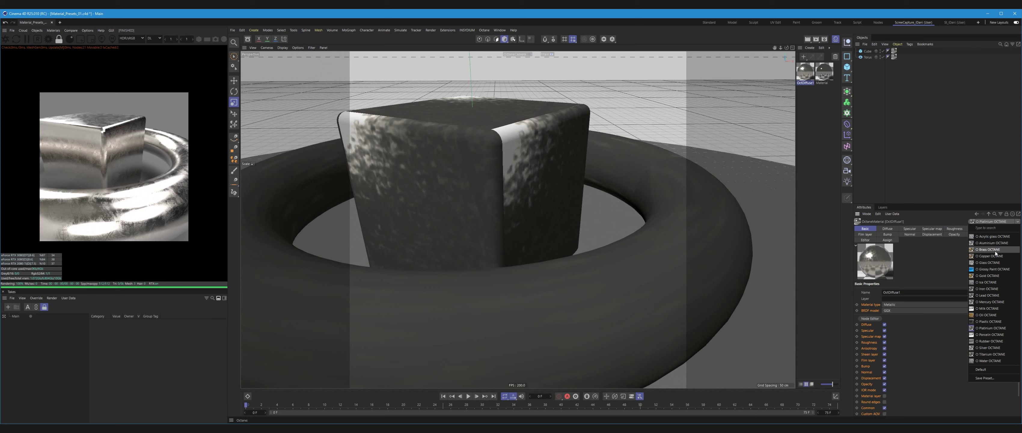
pyautogui.click(991, 243)
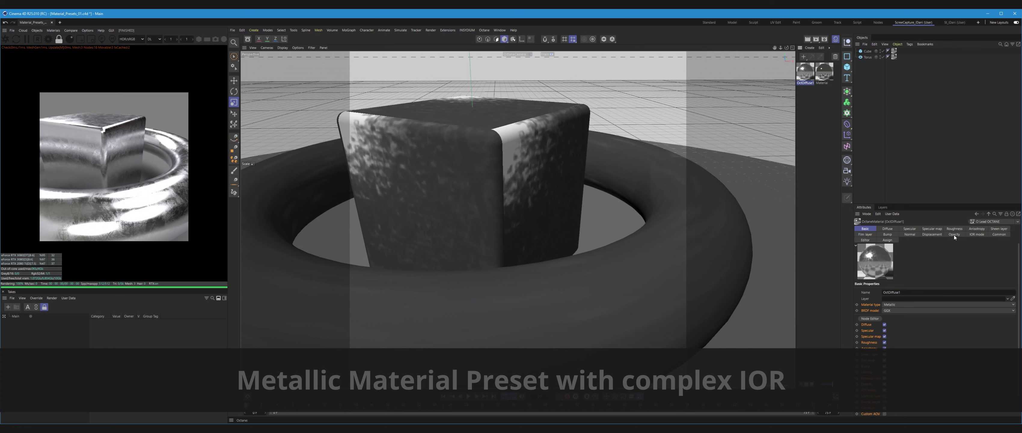
pyautogui.click(975, 235)
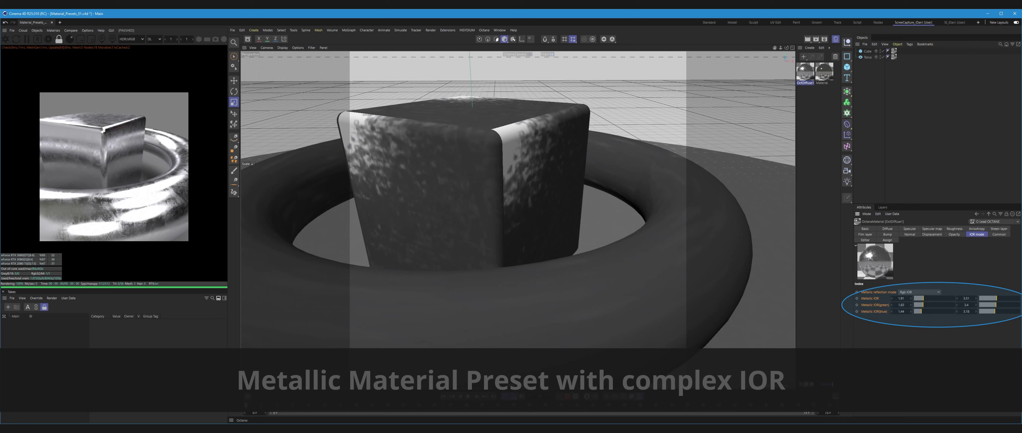
# Try the Copper and Brass OCTANE presets, finishing on Iron OCTANE
pyautogui.click(1018, 222)
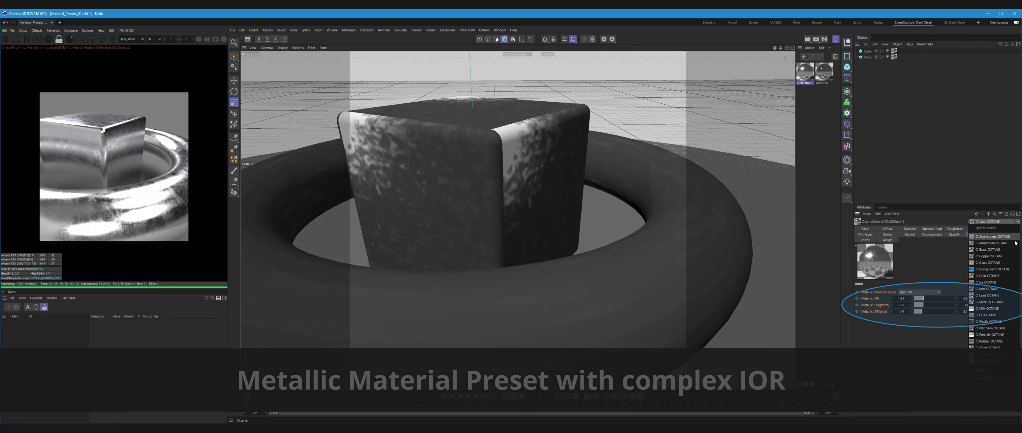
pyautogui.click(990, 256)
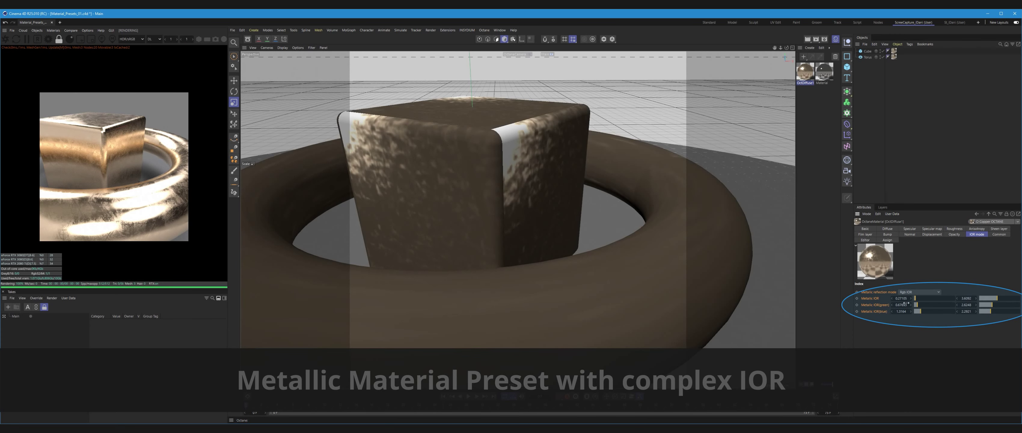
pyautogui.click(1018, 222)
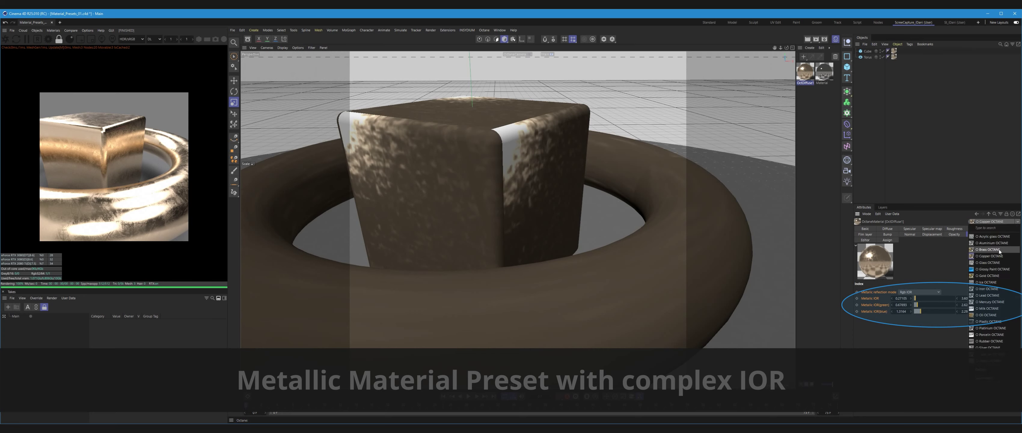
pyautogui.click(991, 249)
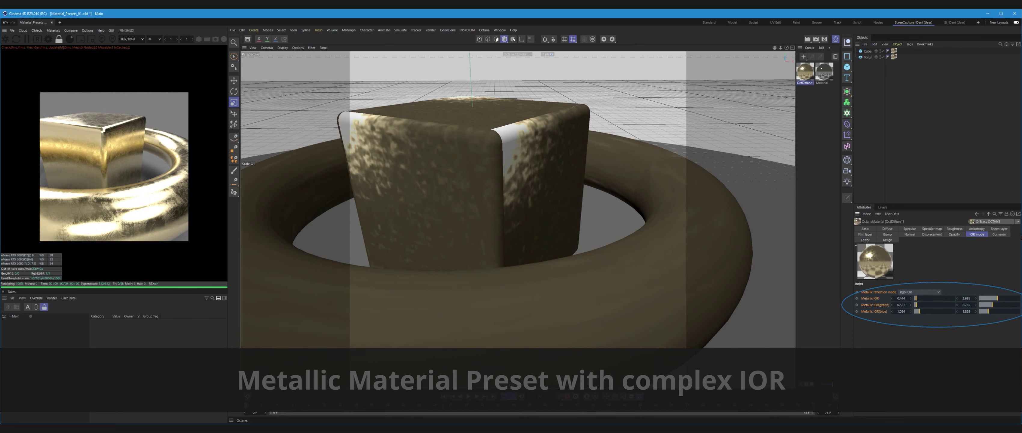
pyautogui.click(1017, 222)
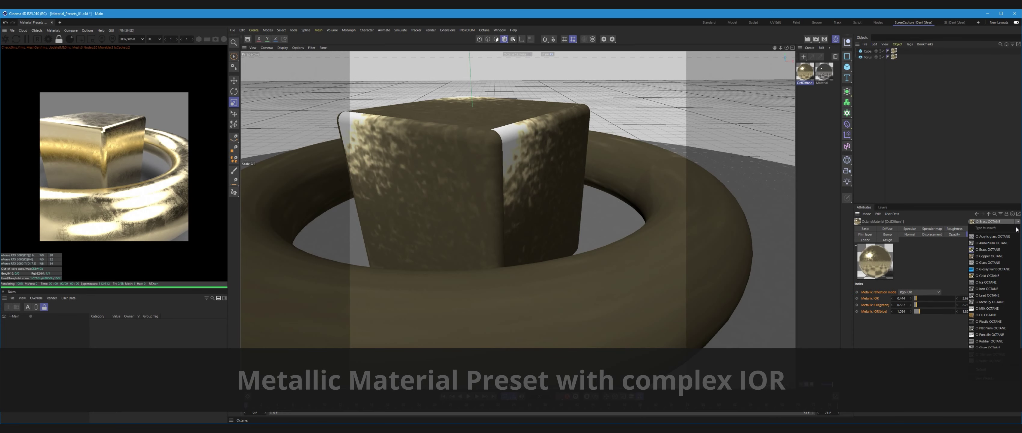
pyautogui.click(988, 289)
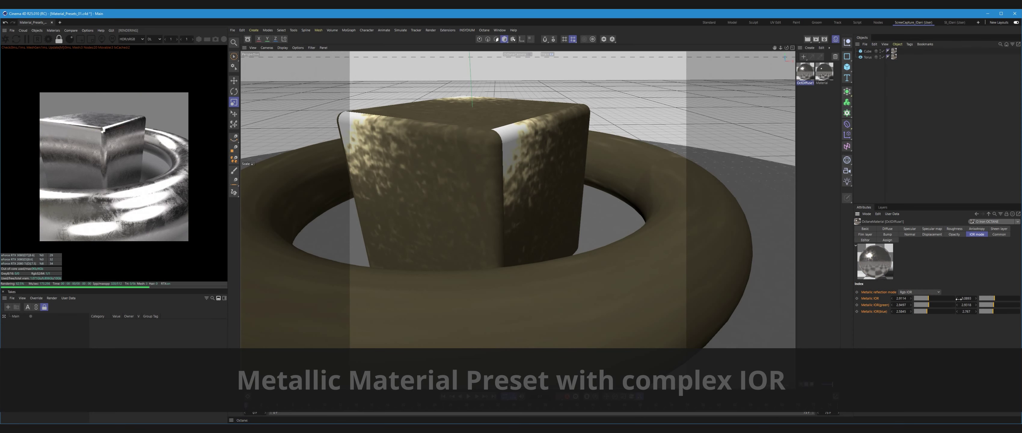